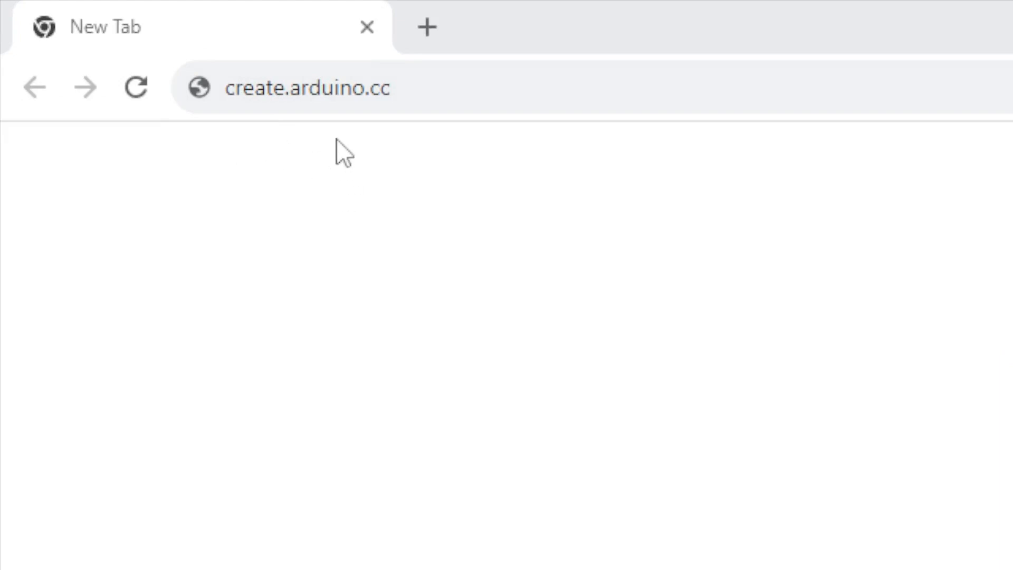
Load create.arduino.cc from the address bar to reach the Welcome to Arduino sign-in page
left_click(471, 93)
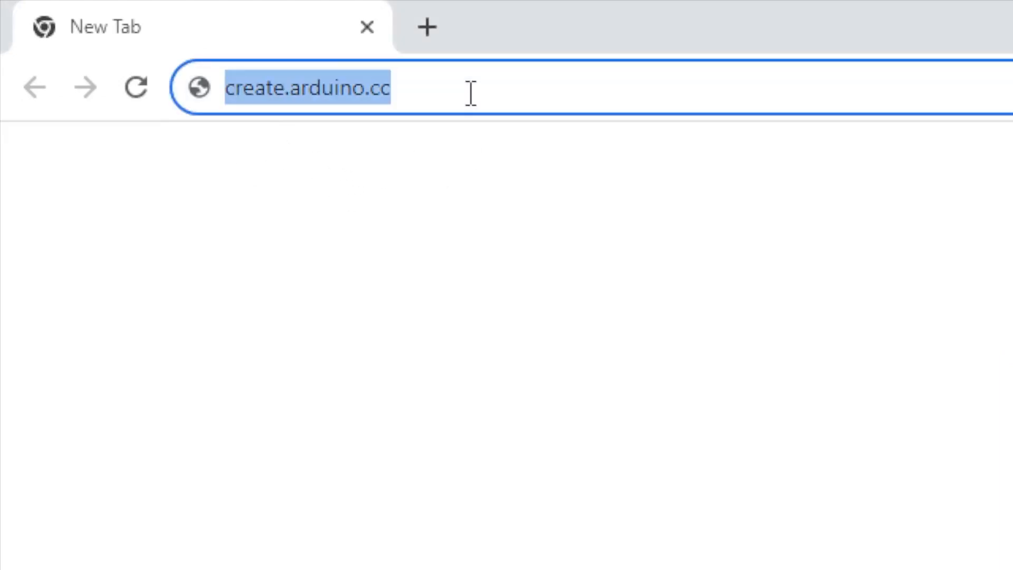
key("Return")
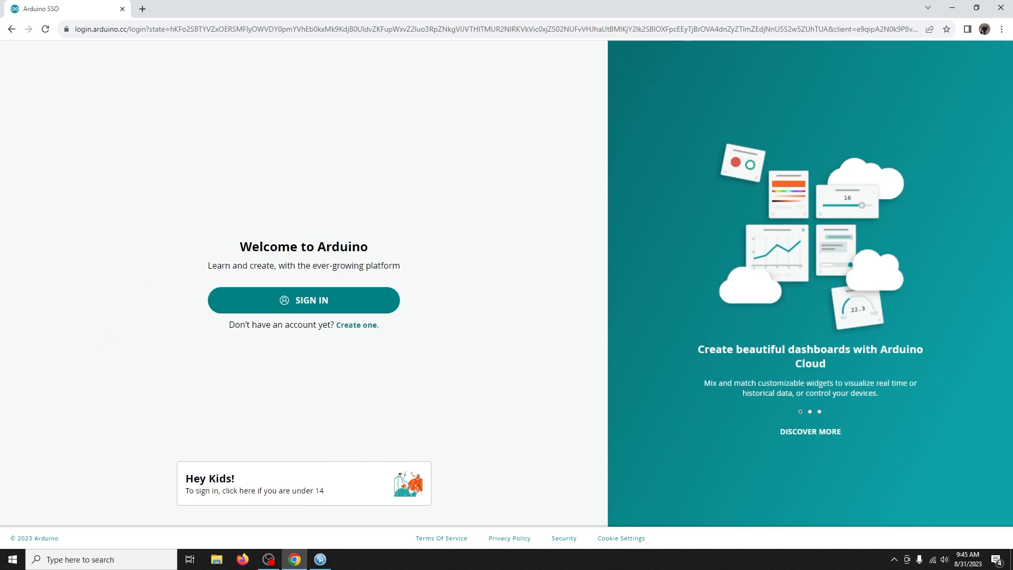
key("alt+Tab")
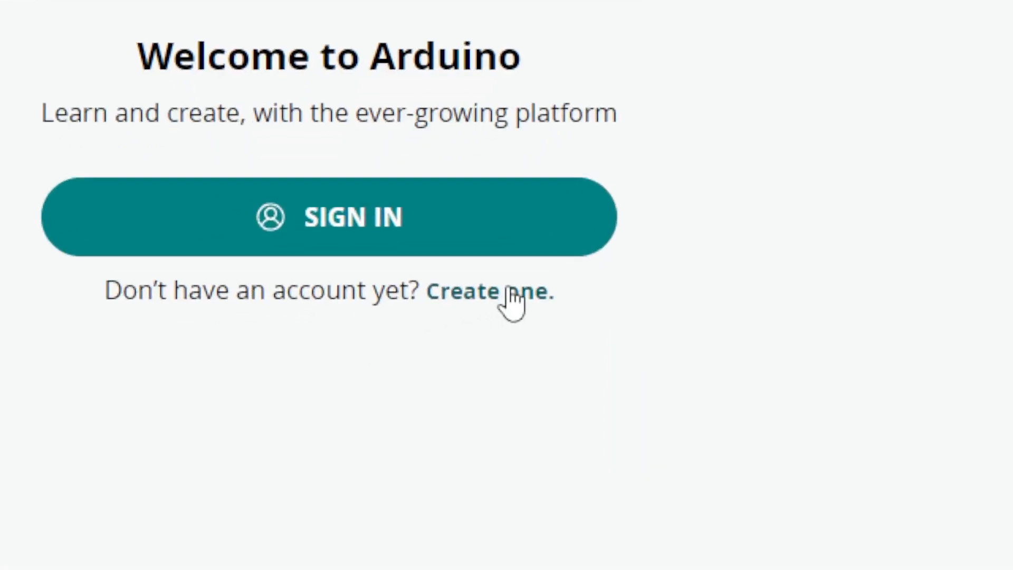
Begin creating a new Arduino account and fill in the birth date day, month and year
left_click(509, 290)
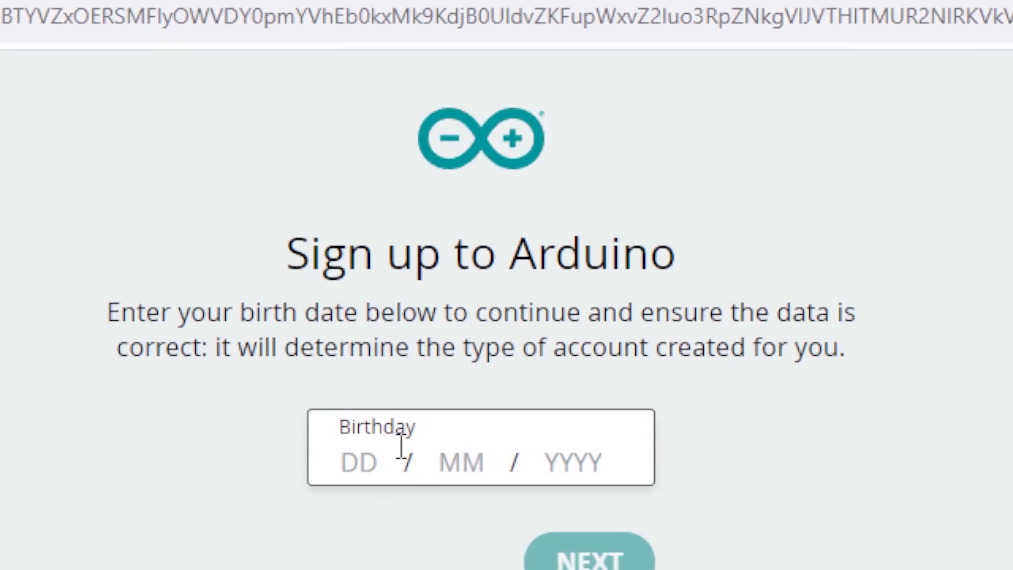
left_click(323, 475)
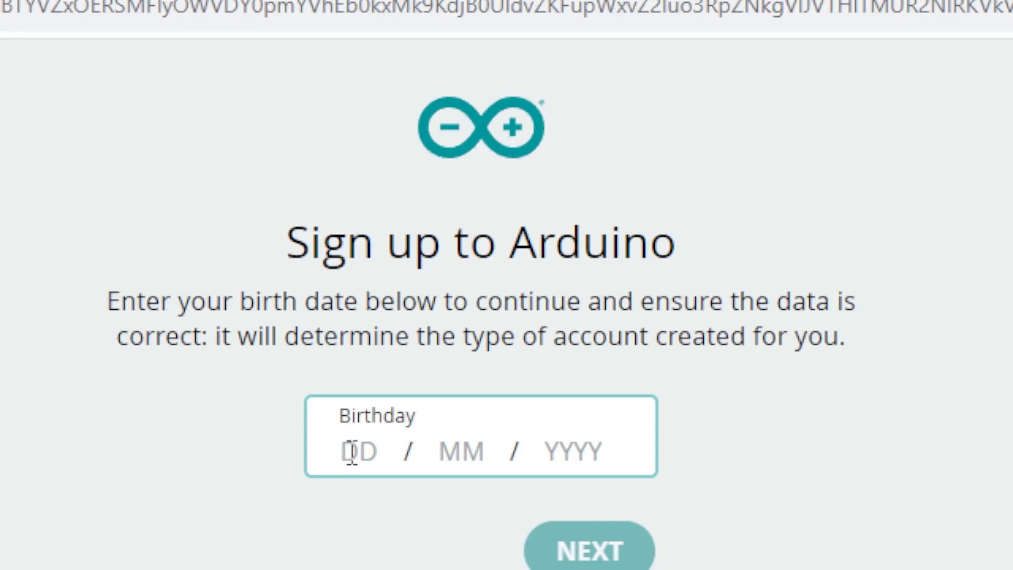
type("05 / ")
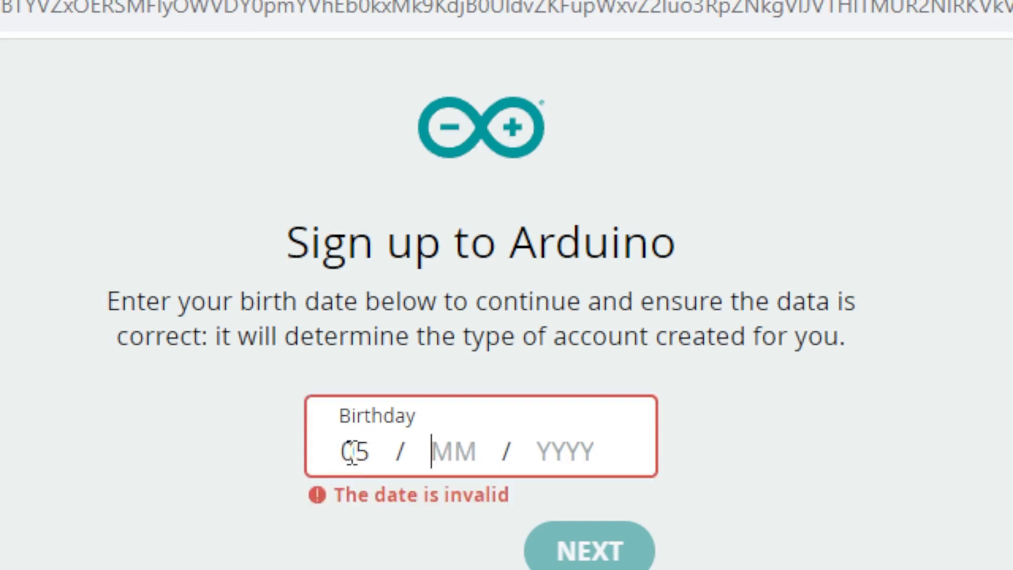
type("03 /")
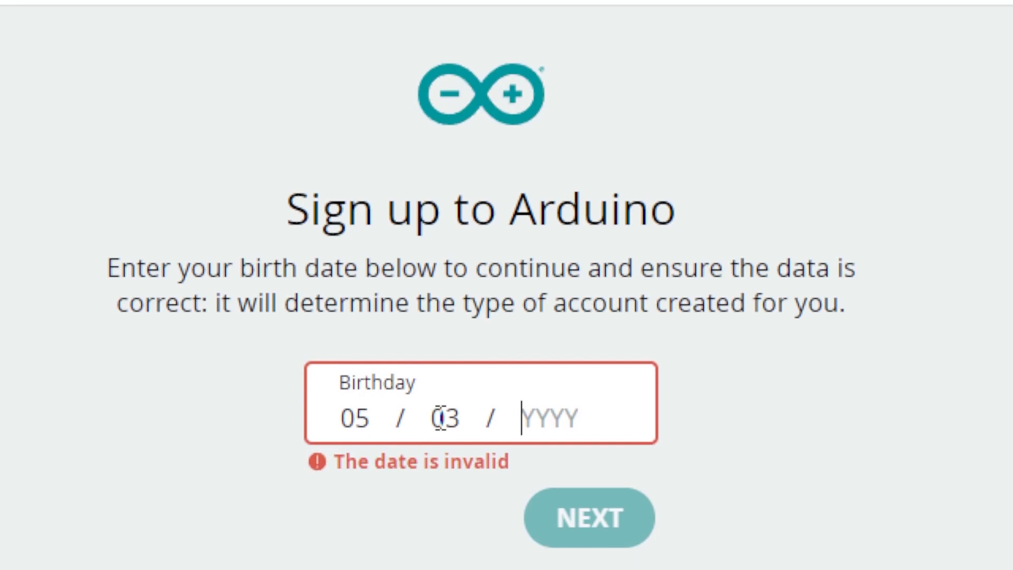
type("20")
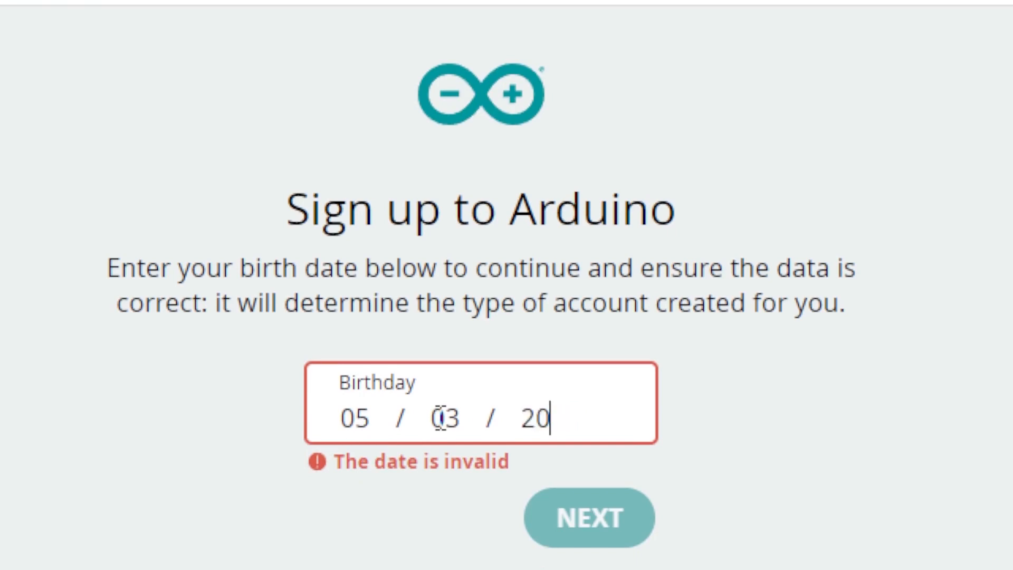
type("11")
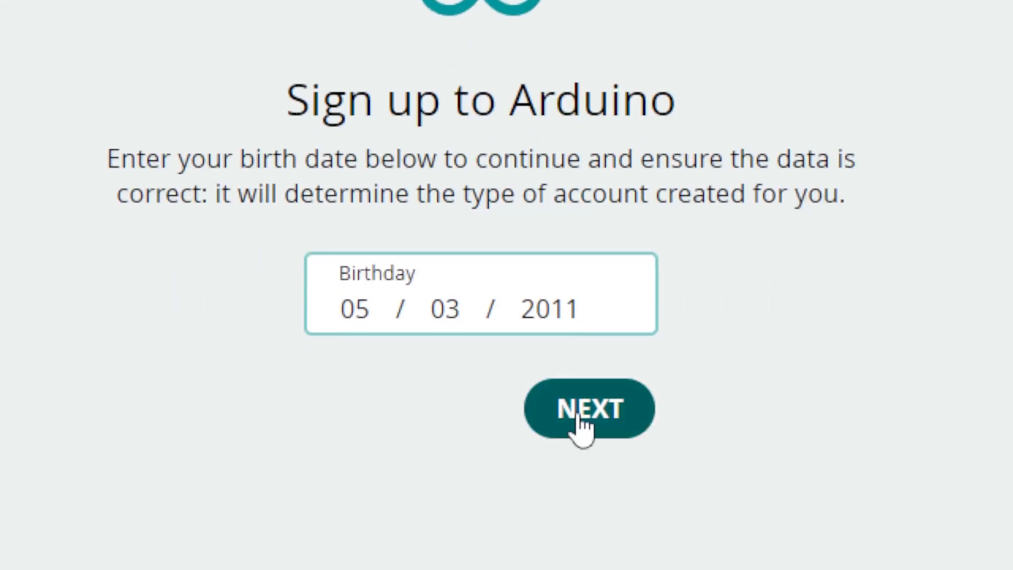
Continue to the junior account form and browse the avatar gallery without changing the avatar
left_click(578, 520)
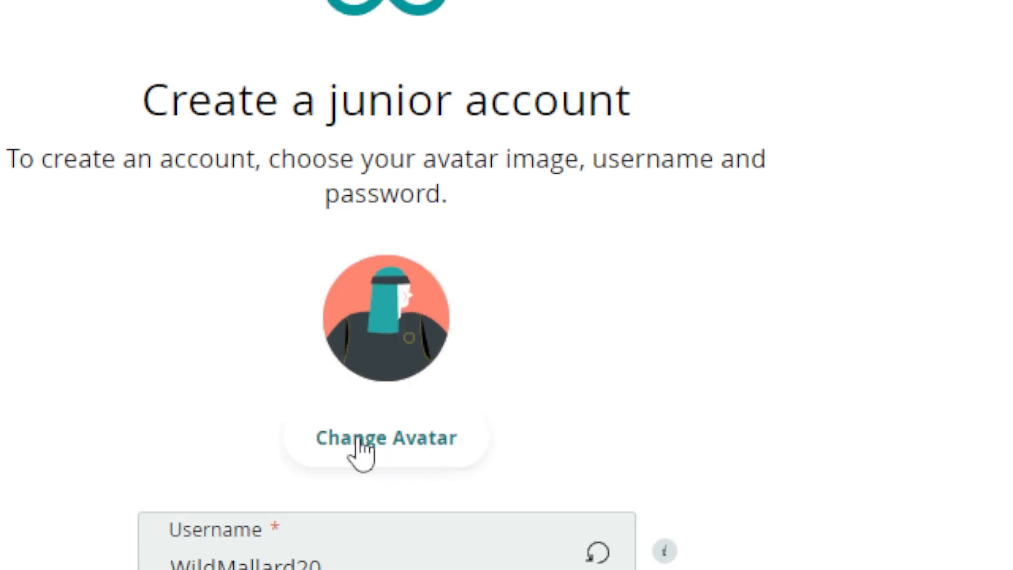
left_click(385, 450)
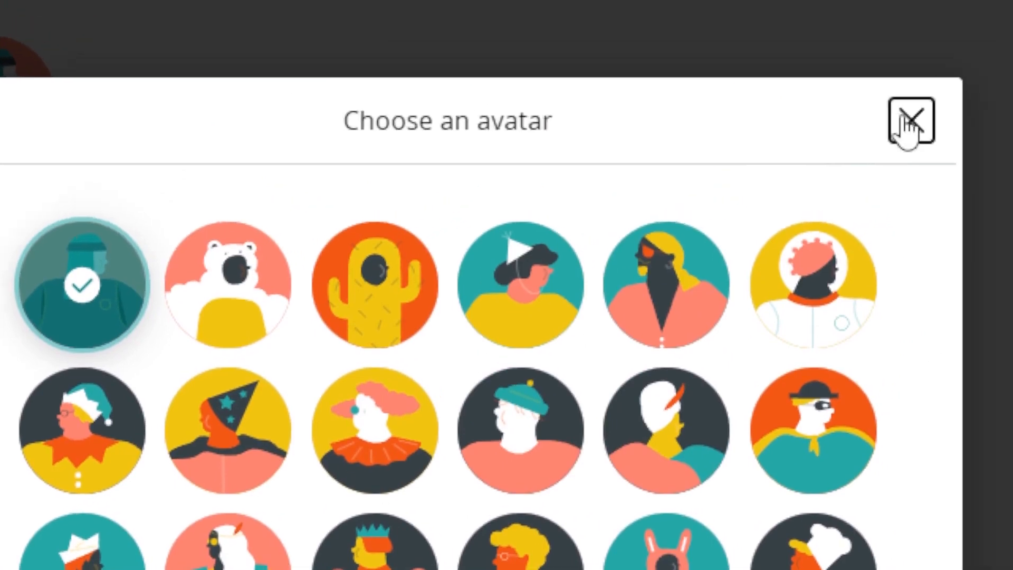
left_click(978, 89)
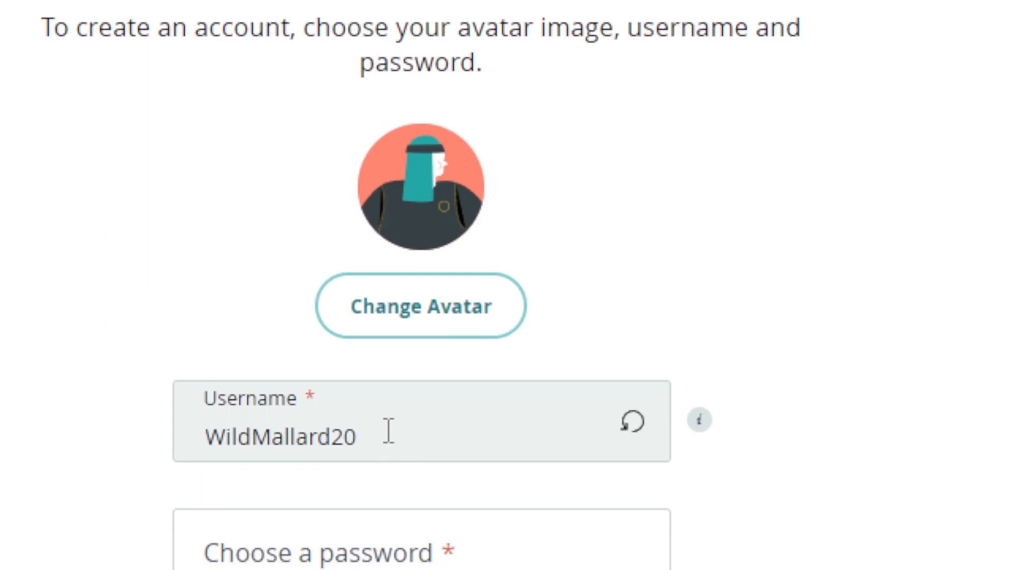
Regenerate the suggested username, enter an account password, and submit the junior account details
left_click(635, 442)
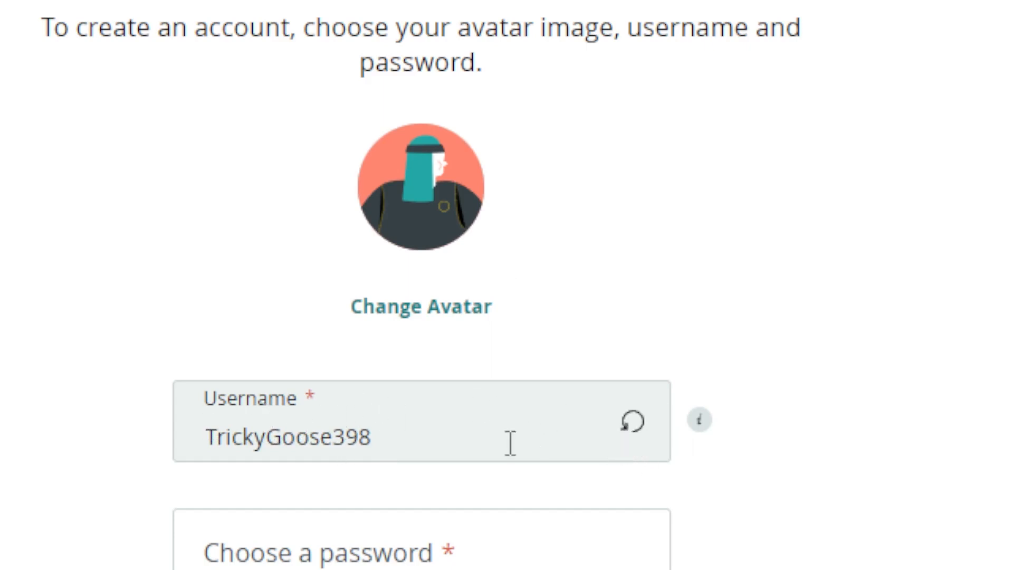
scroll(392, 460, "down", 2)
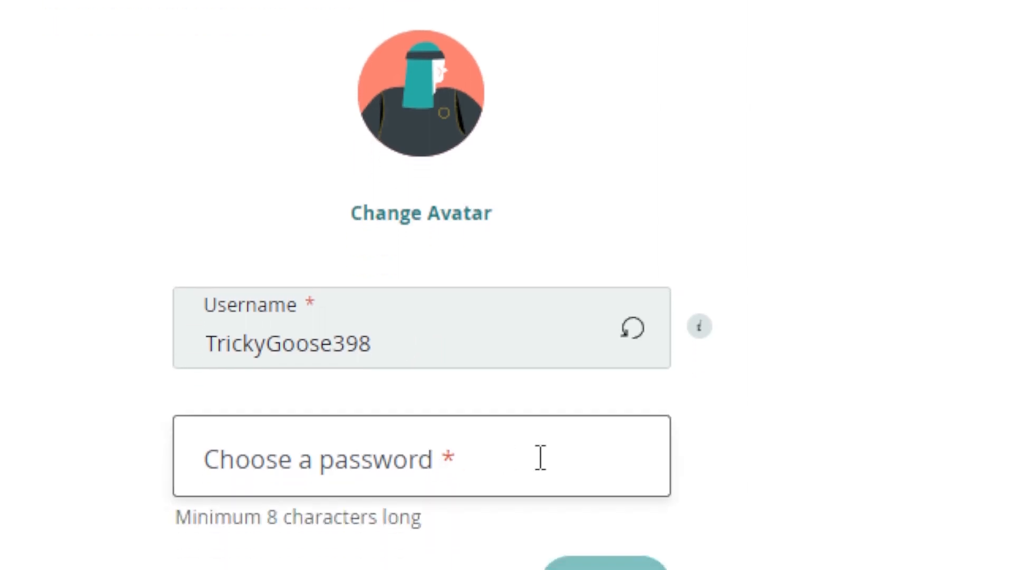
left_click(525, 446)
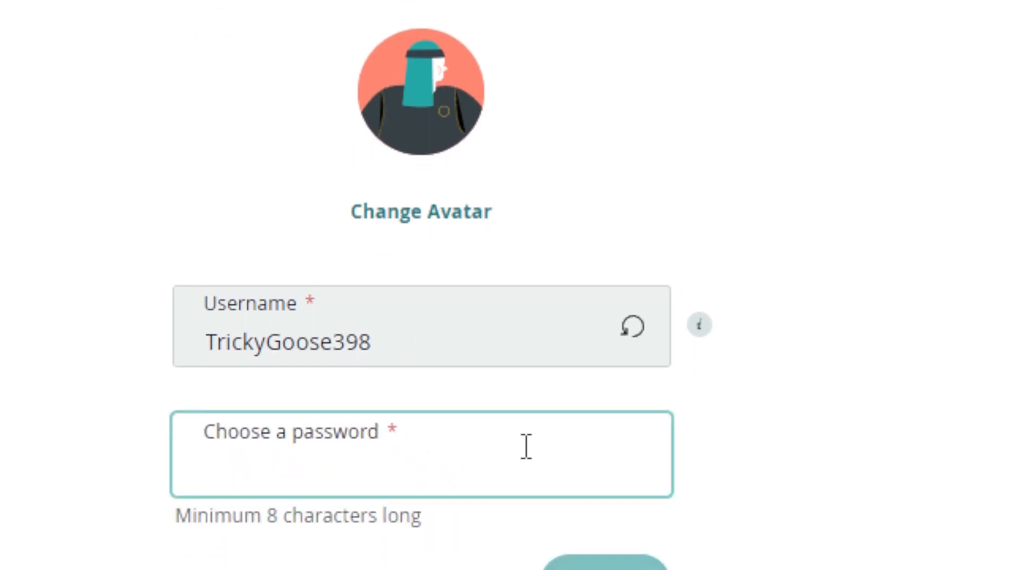
scroll(319, 459, "down", 1)
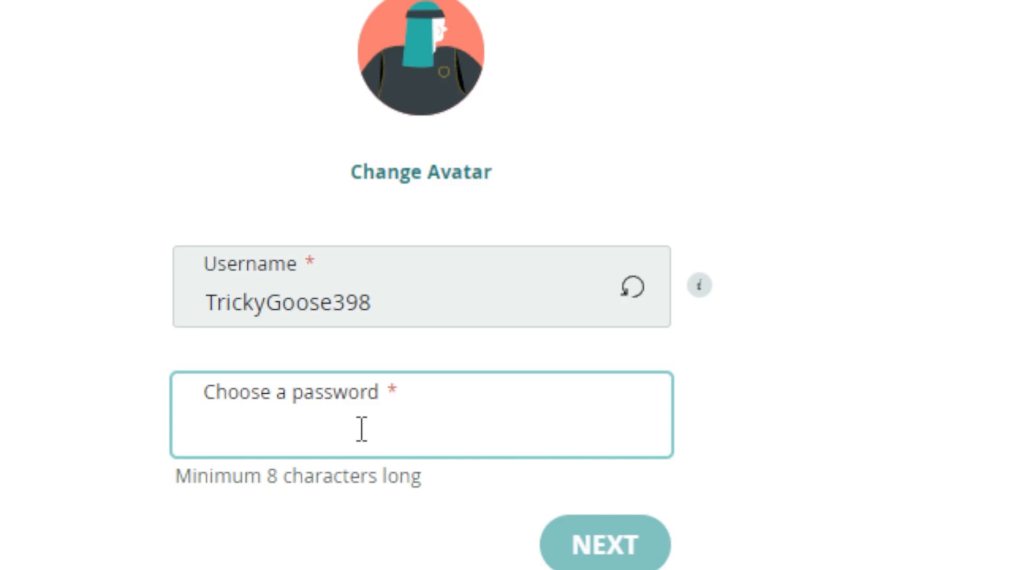
type("••••••••")
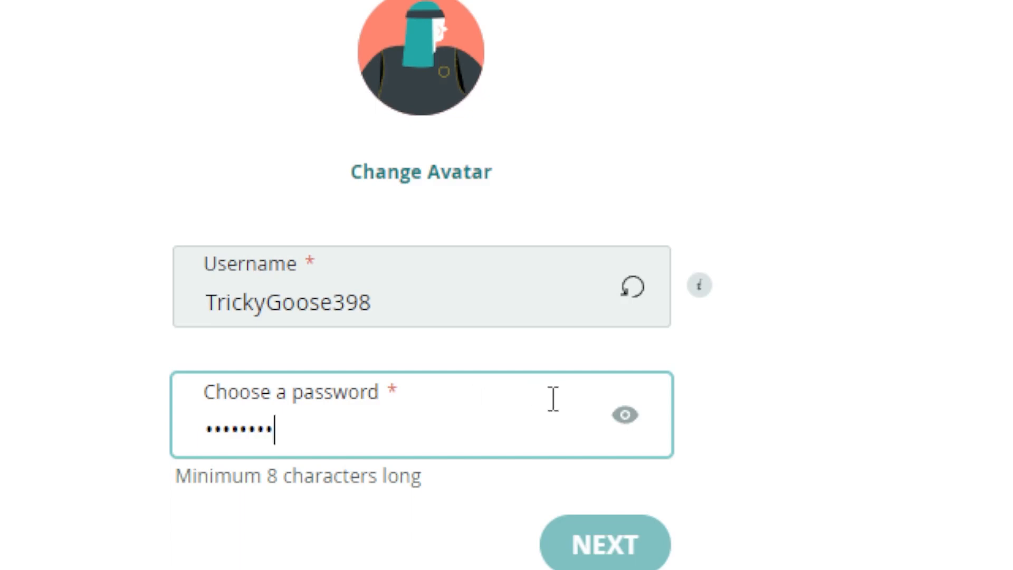
left_click(628, 416)
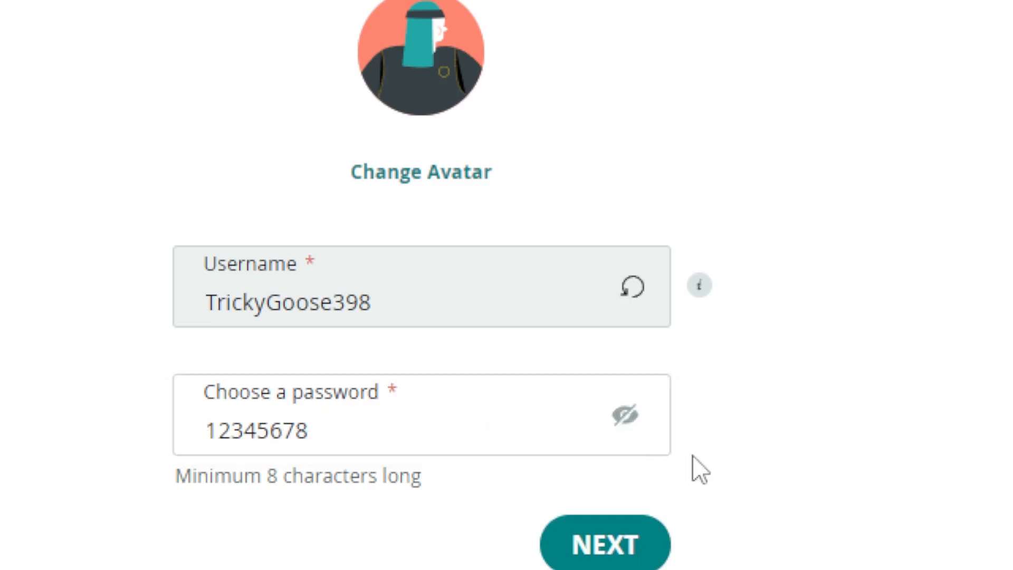
left_click(627, 420)
scroll(615, 468, "down", 3)
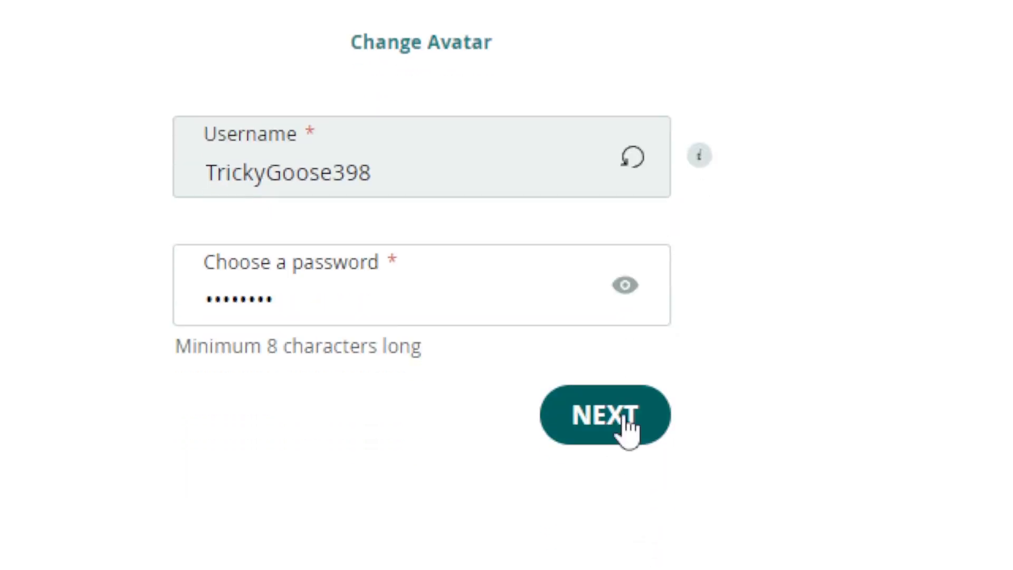
left_click(625, 424)
scroll(621, 421, "up", 3)
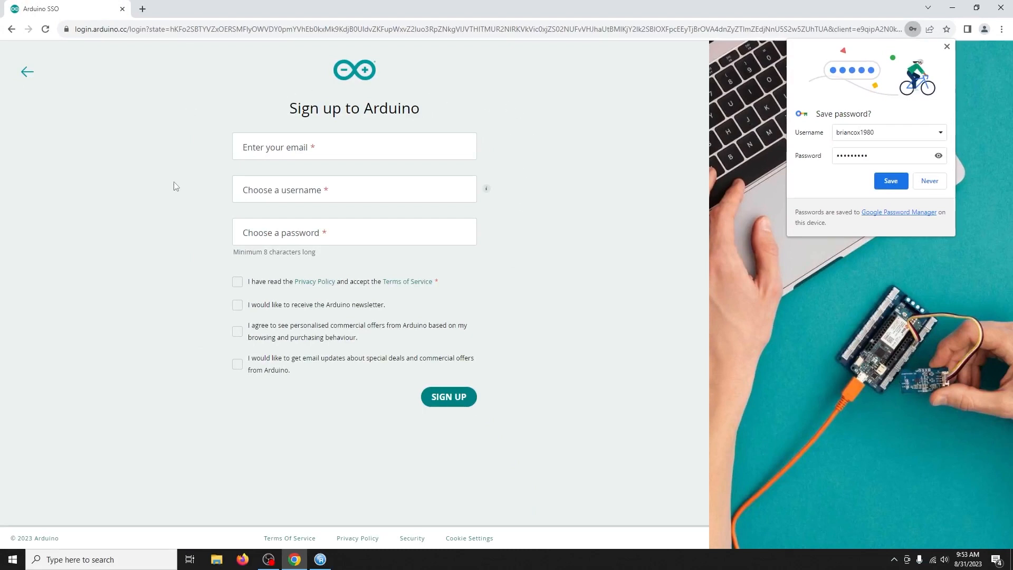
Abandon the email sign-up form and reload create.arduino.cc
left_click(277, 150)
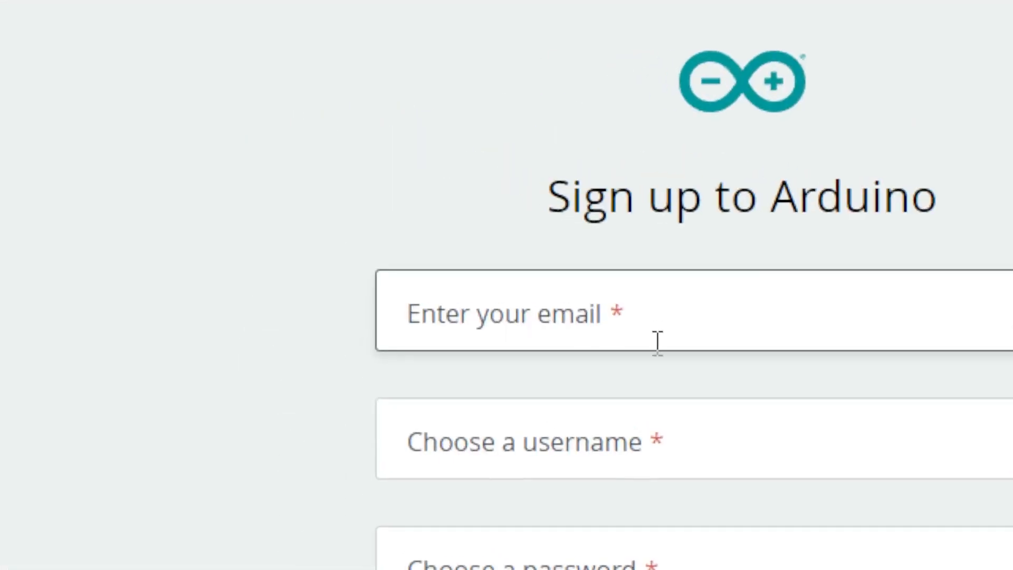
left_click(566, 281)
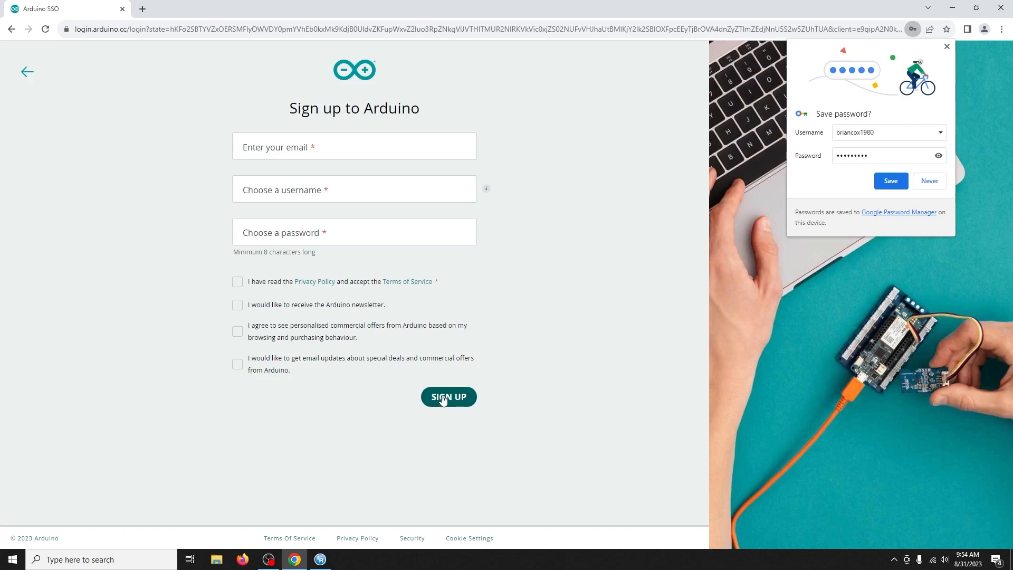
left_click(260, 30)
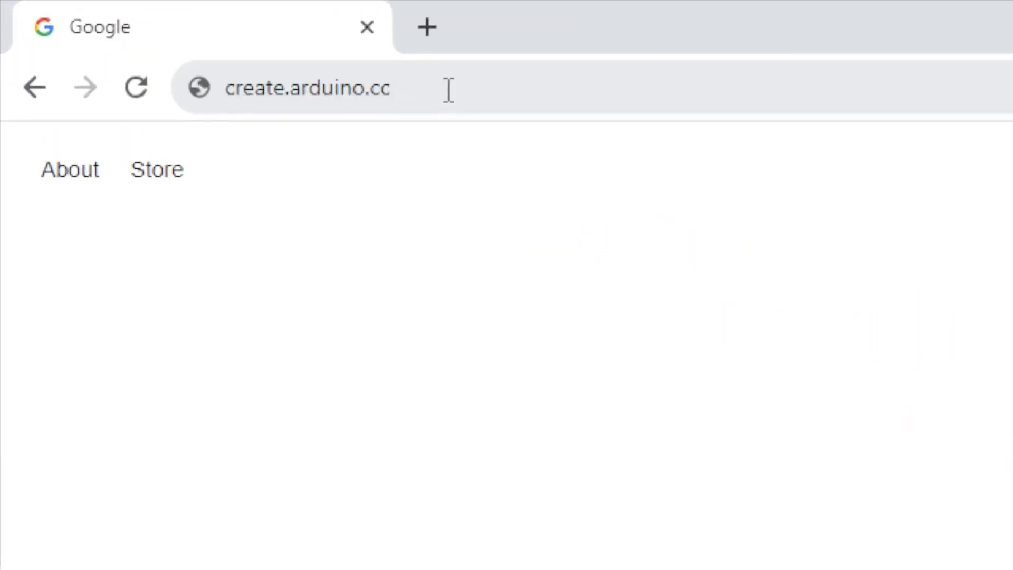
left_click(448, 89)
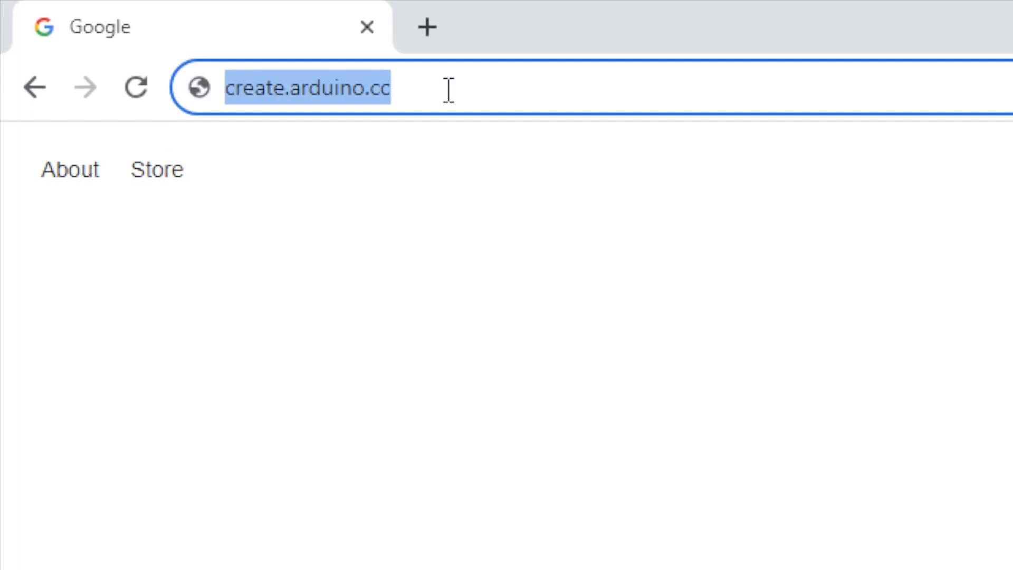
key("Return")
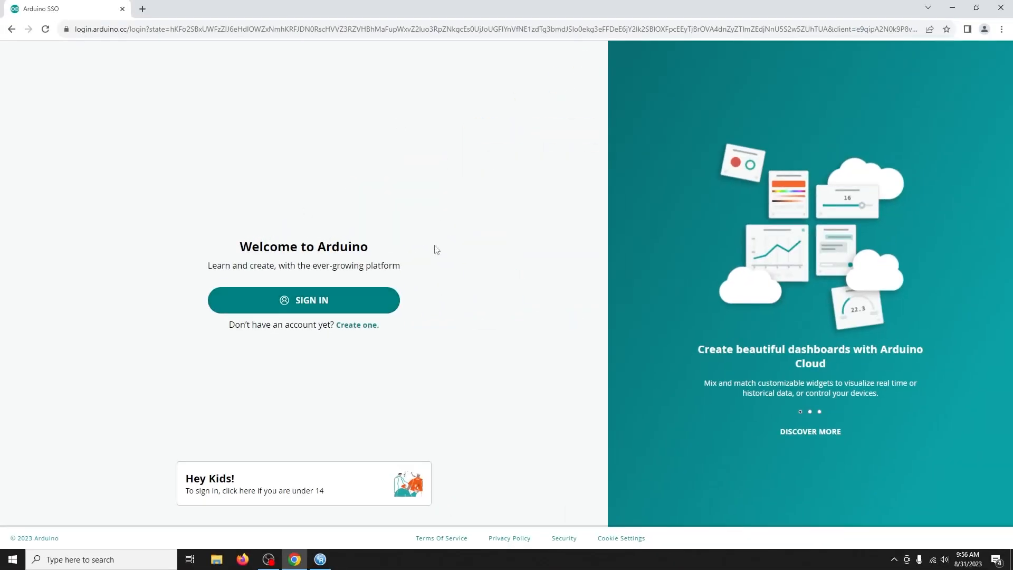
Sign in to the Arduino account and accept all cookies on the banner
left_click(311, 301)
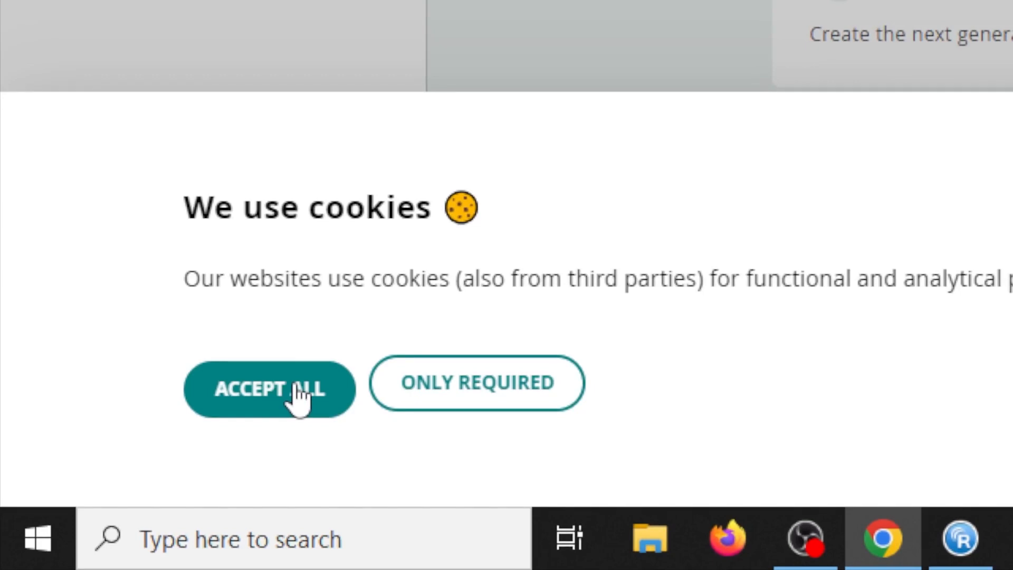
left_click(298, 388)
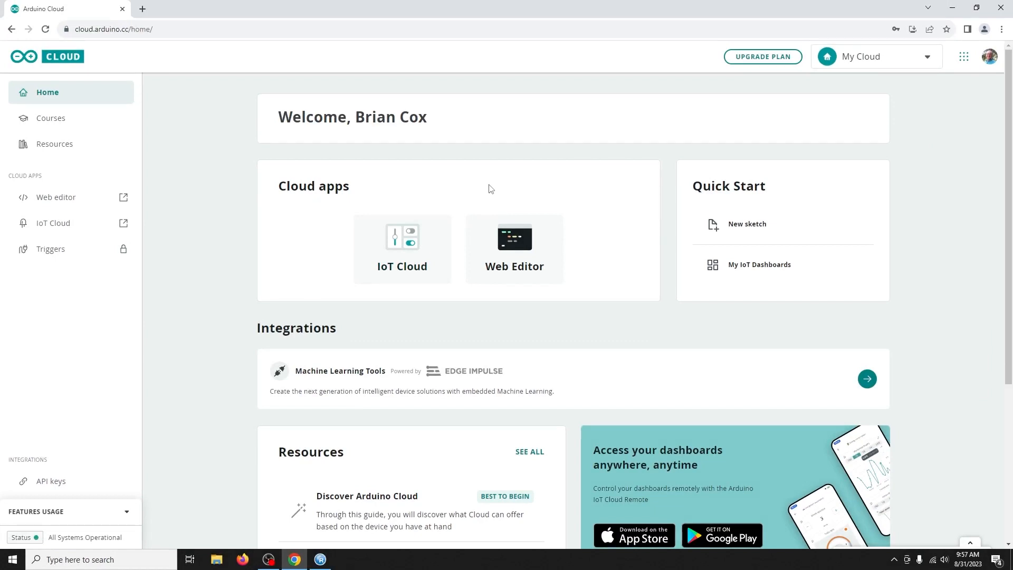
Launch the Web Editor from the Cloud apps on the home page
left_click(543, 247)
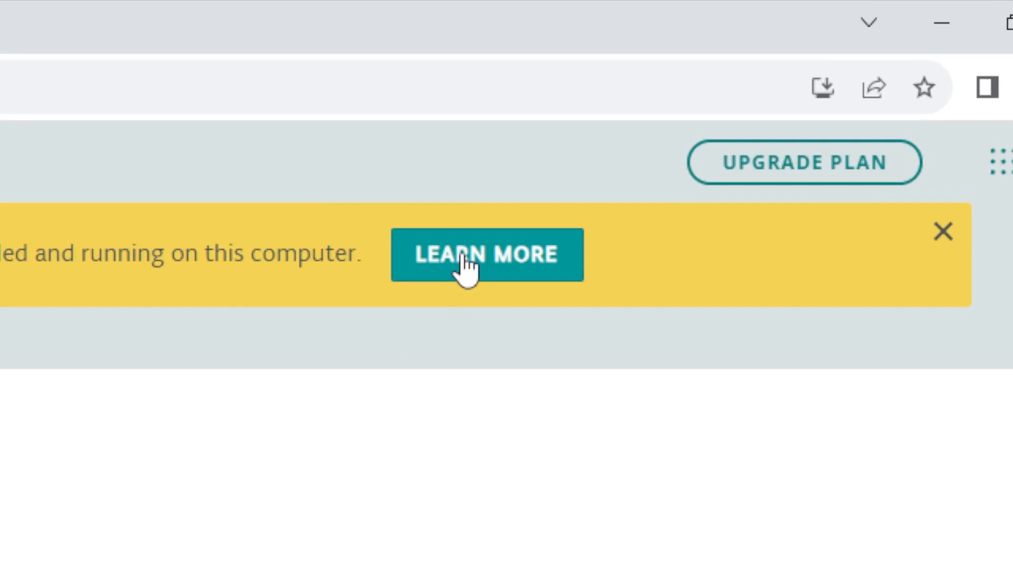
Get help on the agent-not-running banner and choose to install the Arduino Create Agent
left_click(464, 261)
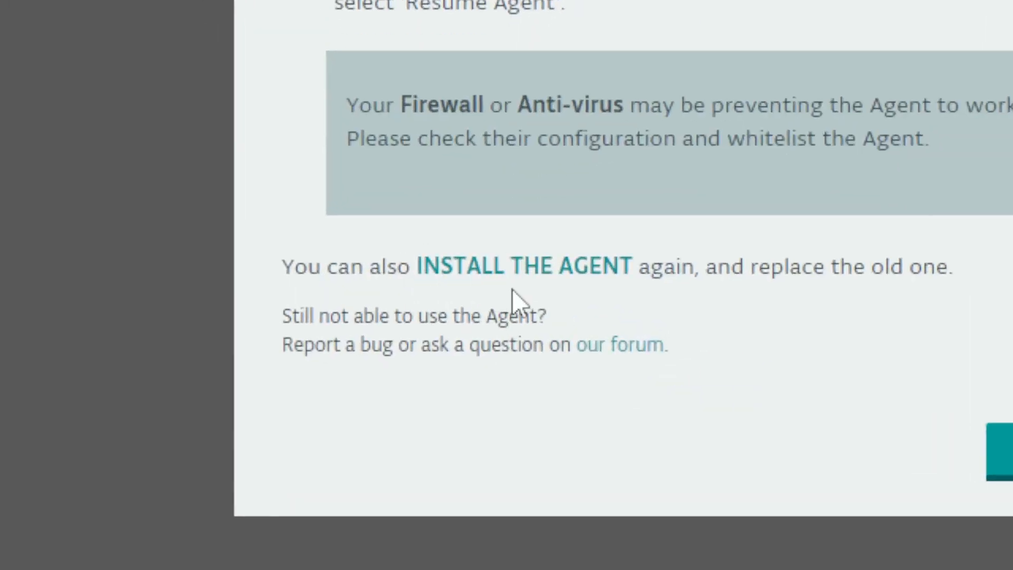
left_click(554, 266)
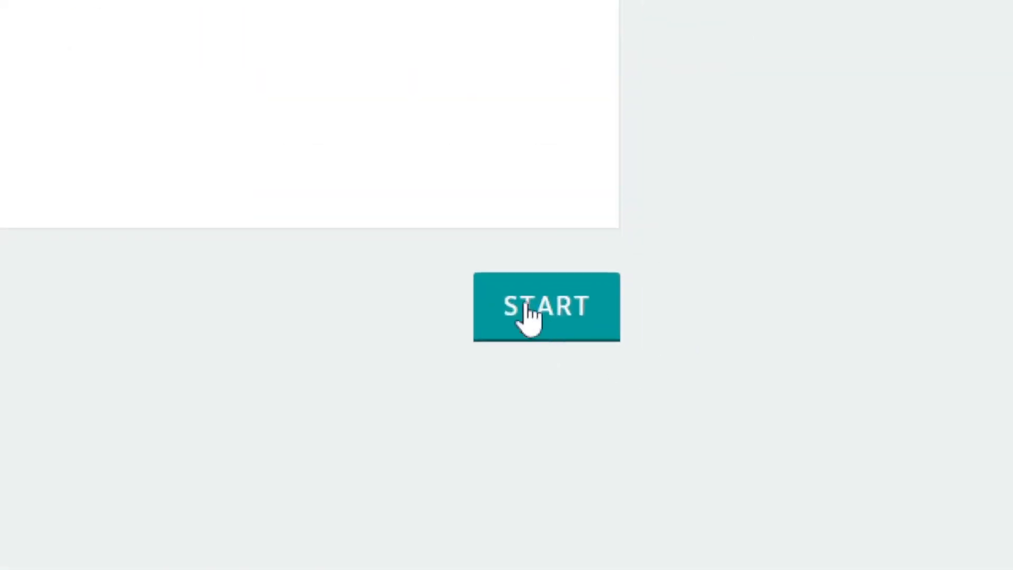
Start the agent setup and download the Win64 ArduinoCreateAgent-1.3.2 installer
left_click(529, 309)
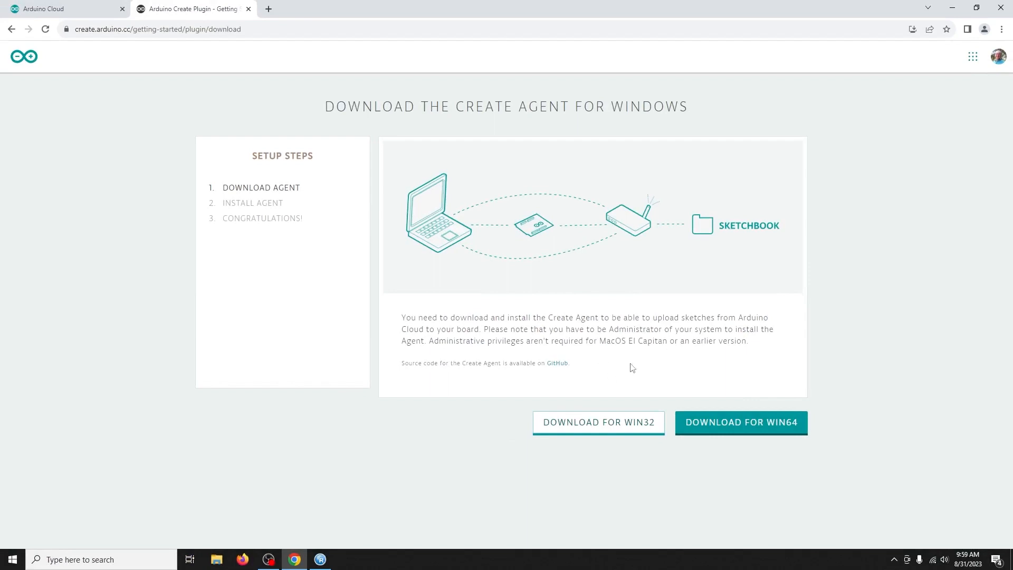
left_click(770, 435)
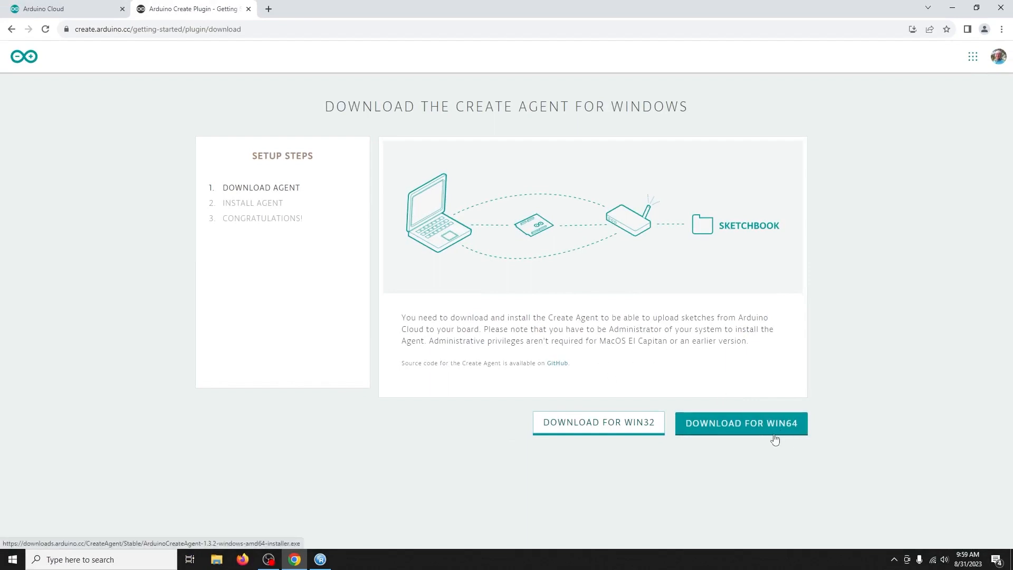
left_click(782, 428)
left_click(791, 428)
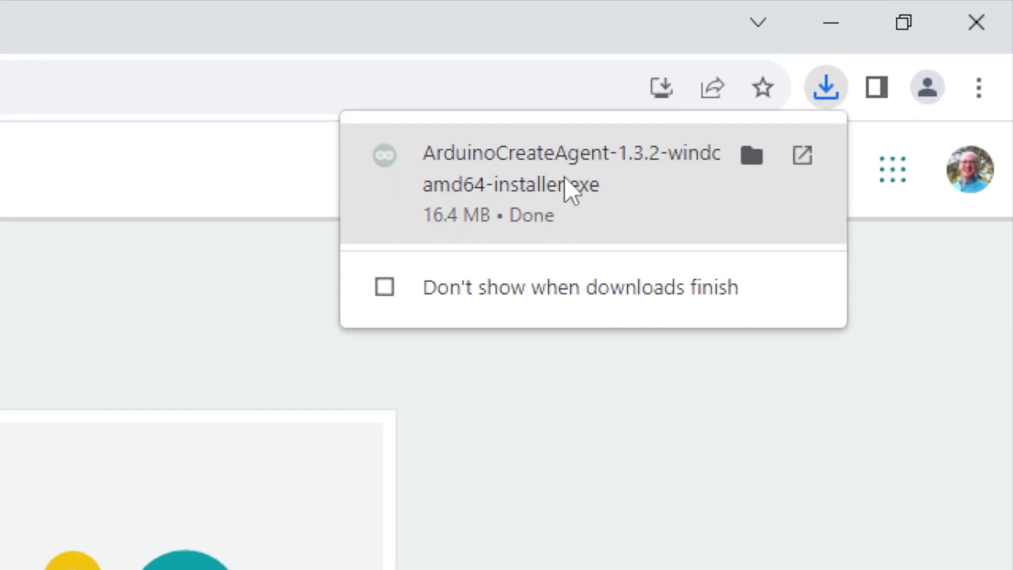
Run the downloaded ArduinoCreateAgent installer from Chrome's downloads
left_click(565, 177)
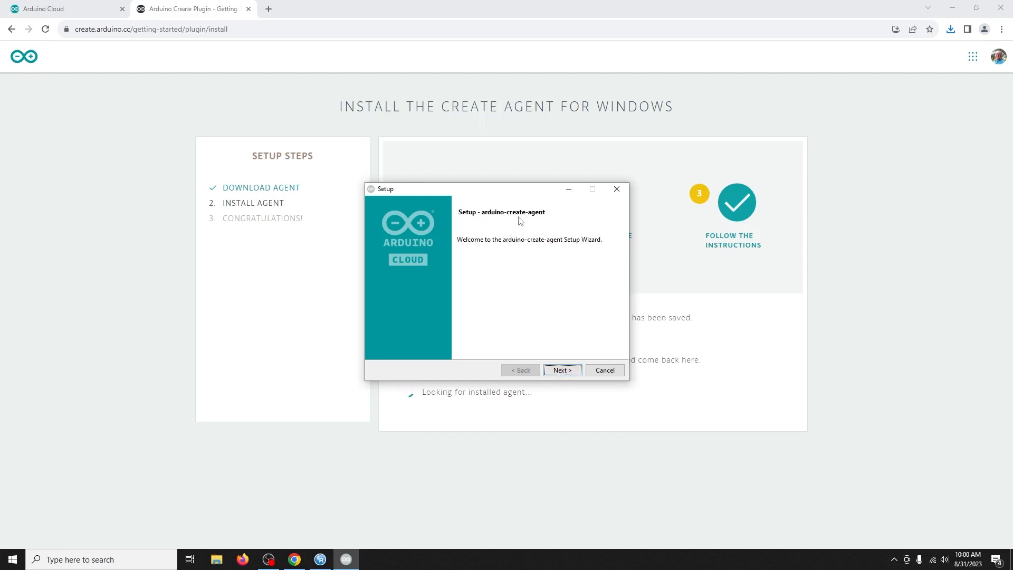
Accept the license, keep the default install folder, and start installing arduino-create-agent
left_click(573, 369)
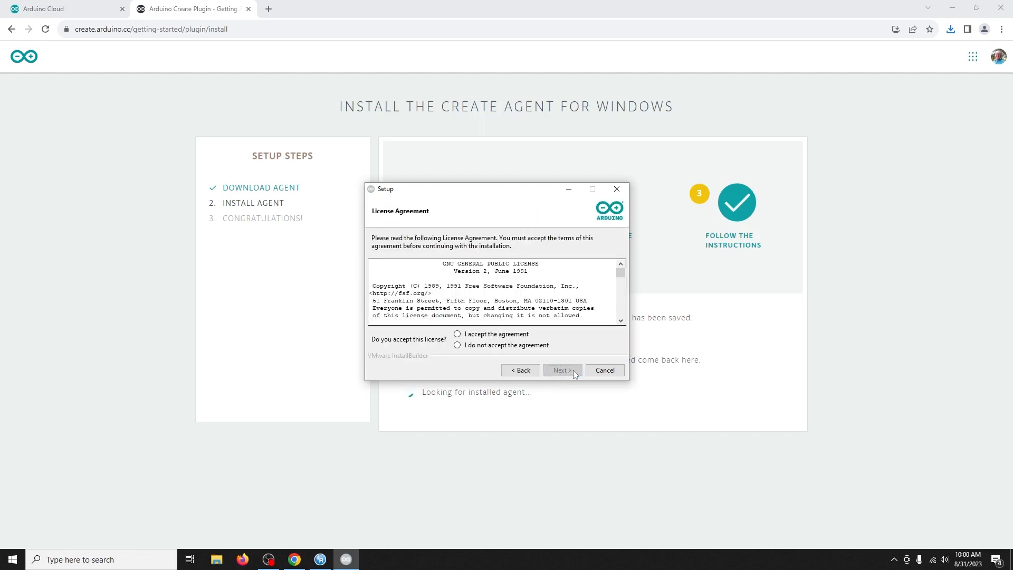
left_click(502, 334)
left_click(563, 372)
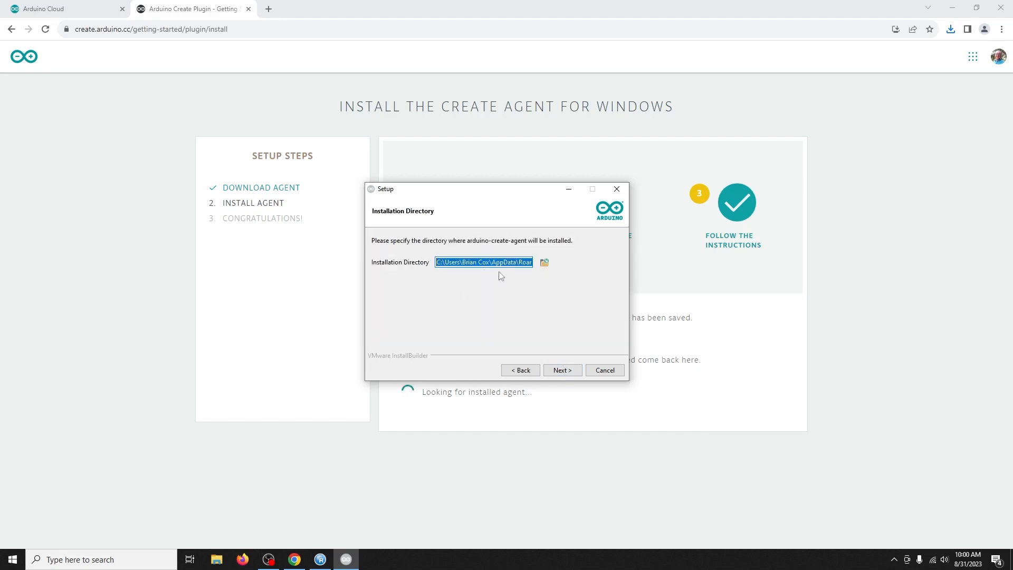
left_click(562, 371)
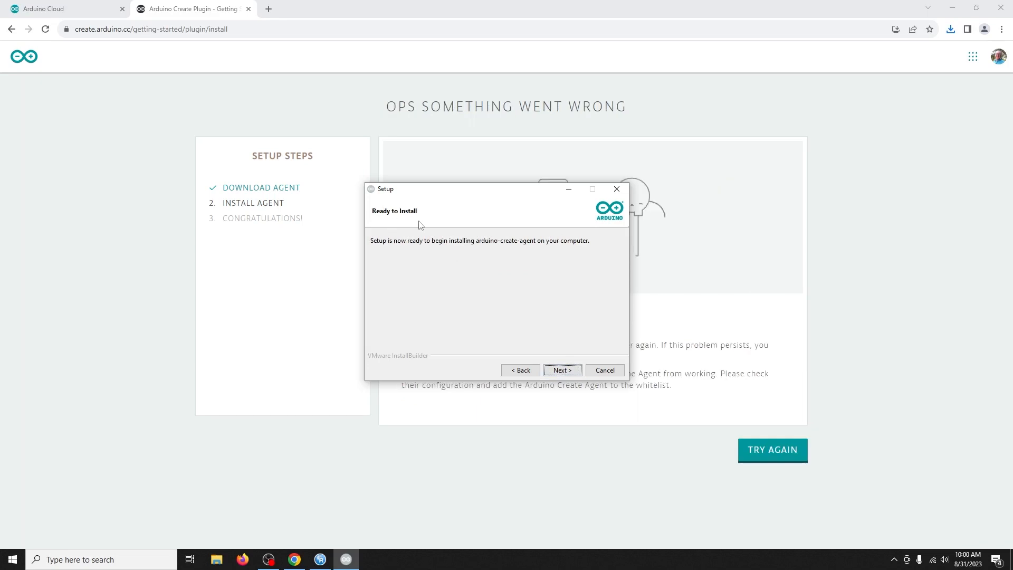
left_click(565, 370)
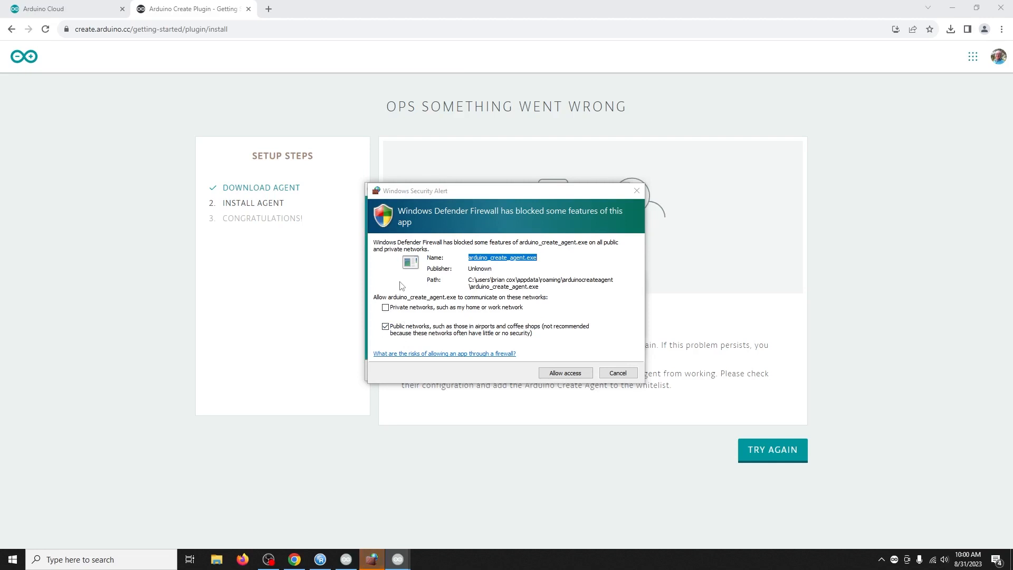
Allow arduino_create_agent.exe through the firewall on both private and public networks
left_click(406, 307)
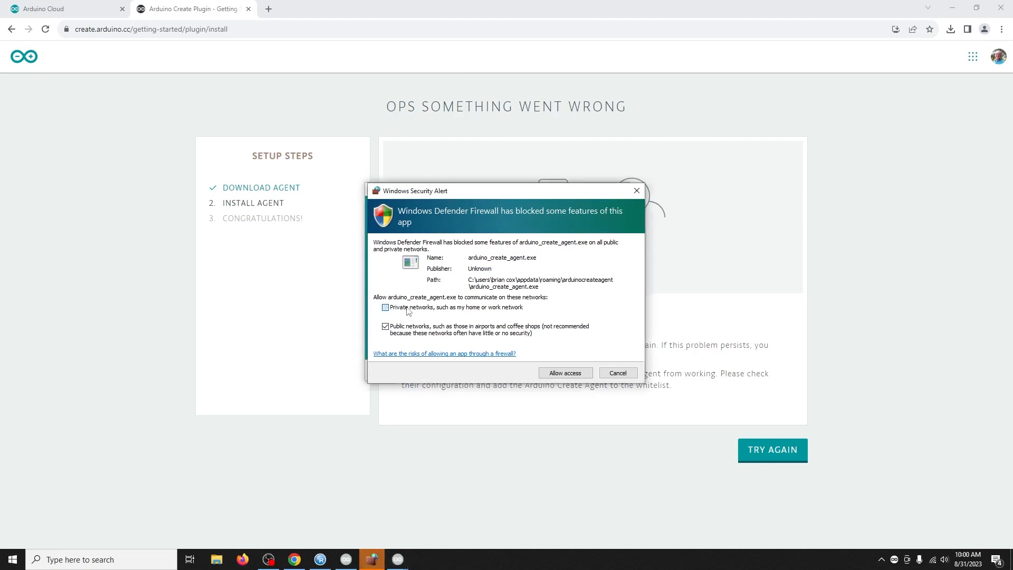
left_click(395, 309)
left_click(566, 374)
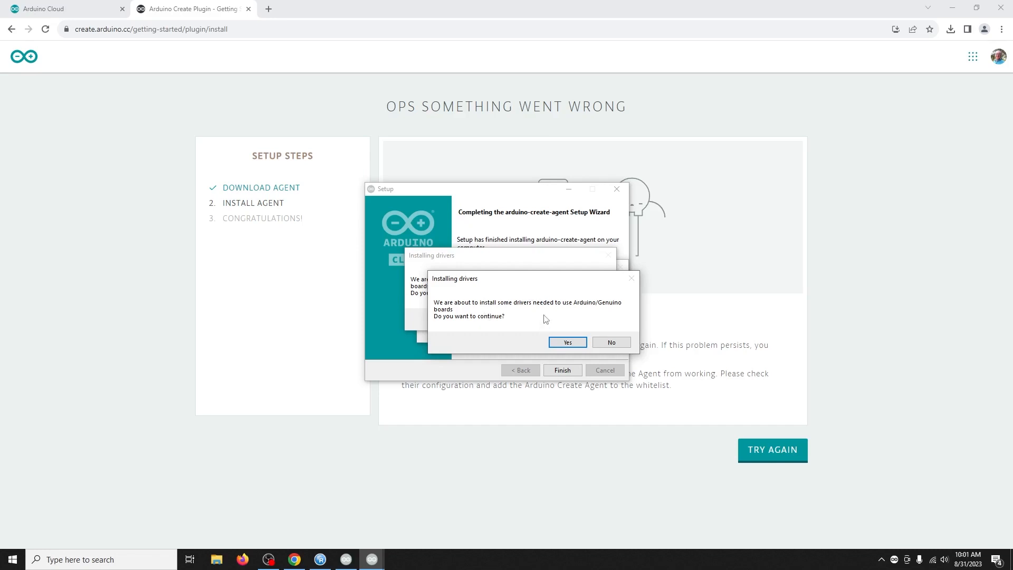
Approve both Arduino/Genuino board driver prompts and finish the setup wizard
left_click(575, 344)
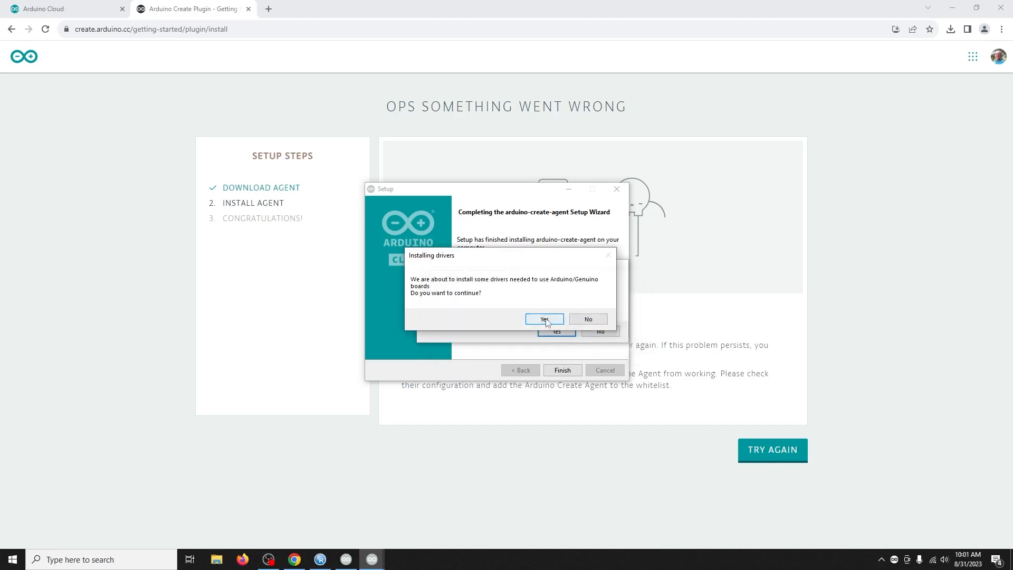
left_click(555, 331)
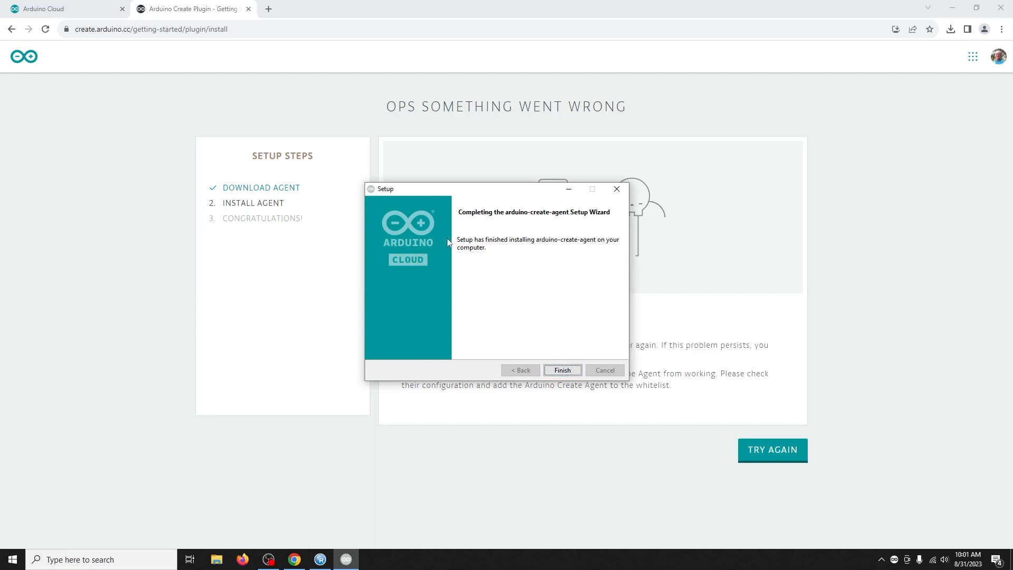
left_click(562, 370)
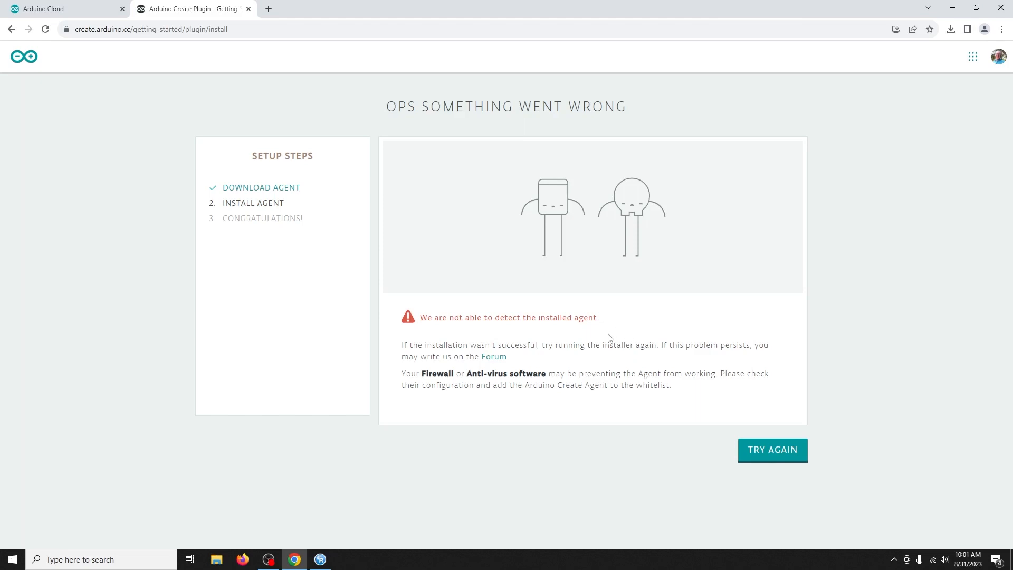
Recheck agent detection until it reports Agent Correctly Installed, then continue to the final page
left_click(766, 455)
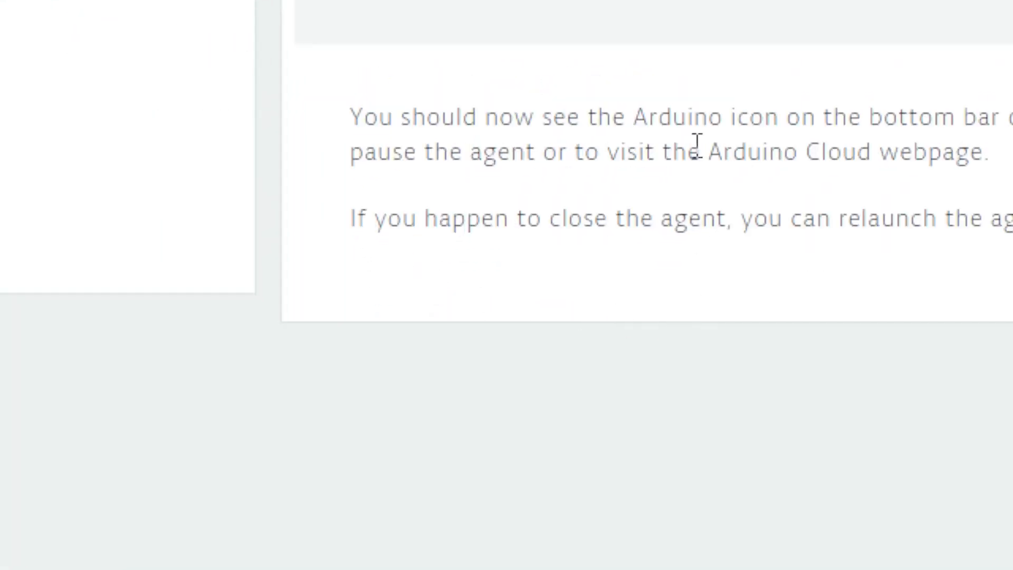
scroll(697, 147, "up", 5)
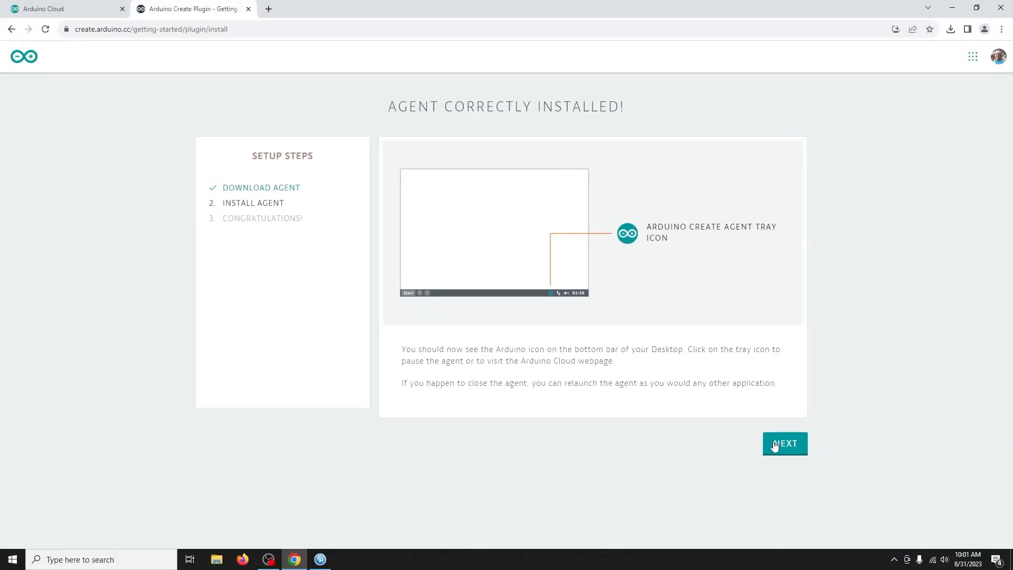
left_click(790, 443)
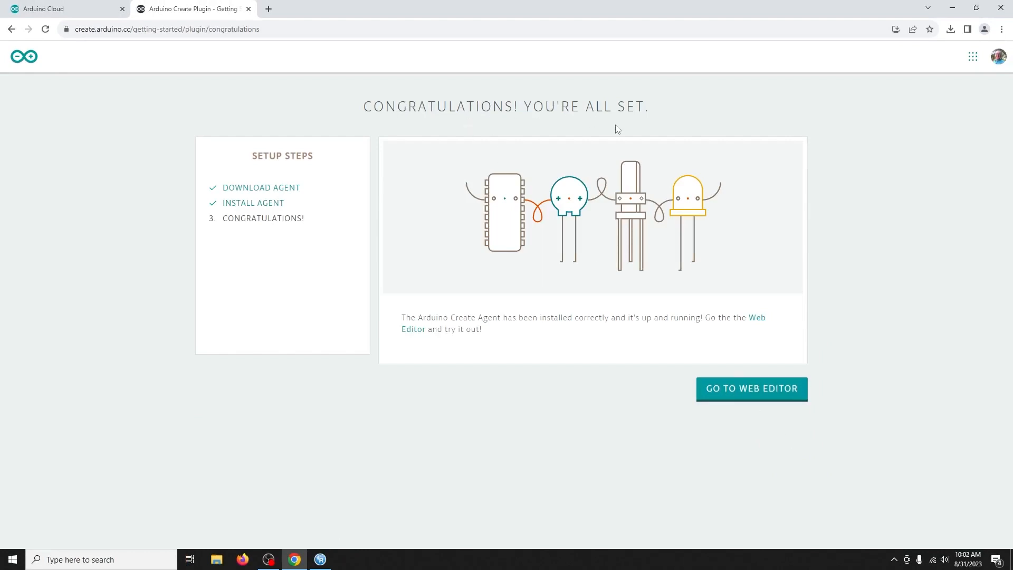
Launch the Web Editor on the Arduino Uno test sketch and add a + to line 1
left_click(750, 393)
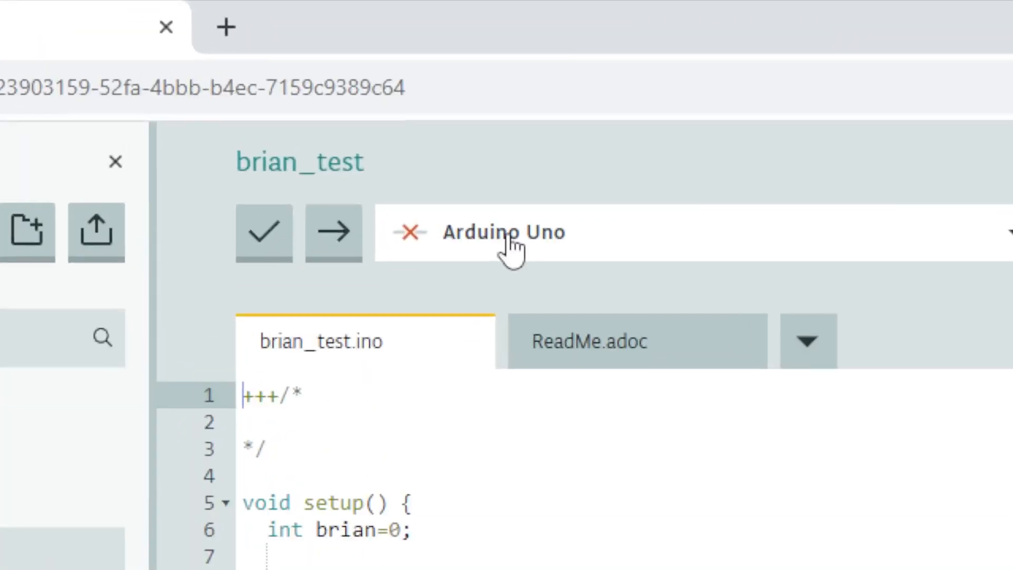
type("+")
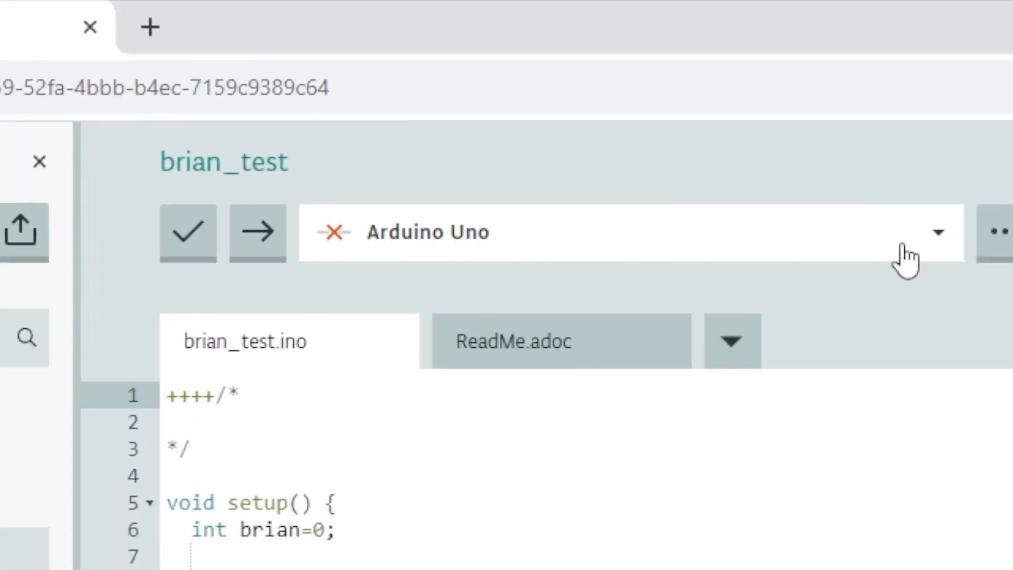